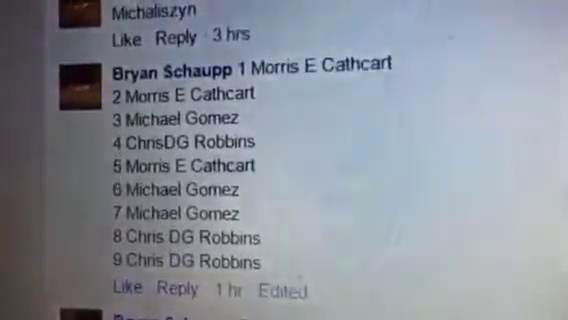
scroll(284, 160, "down", 5)
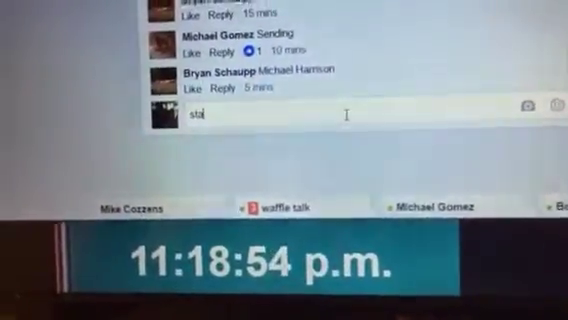
type("rt")
- Post the comment 'start' at the bottom of the giveaway thread
key("Return")
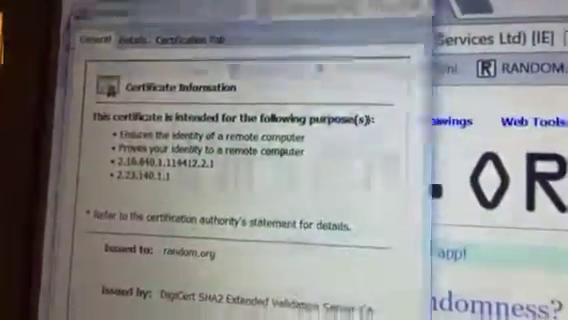
- Close the random.org certificate window to return to the RANDOM.ORG home page
left_click(439, 8)
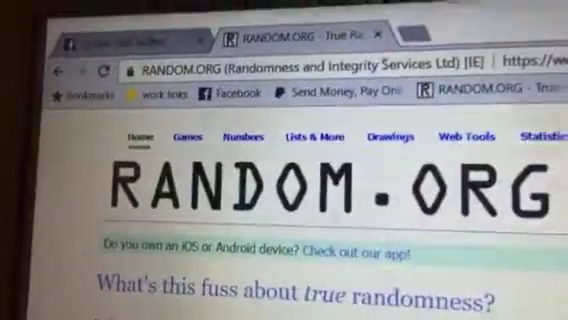